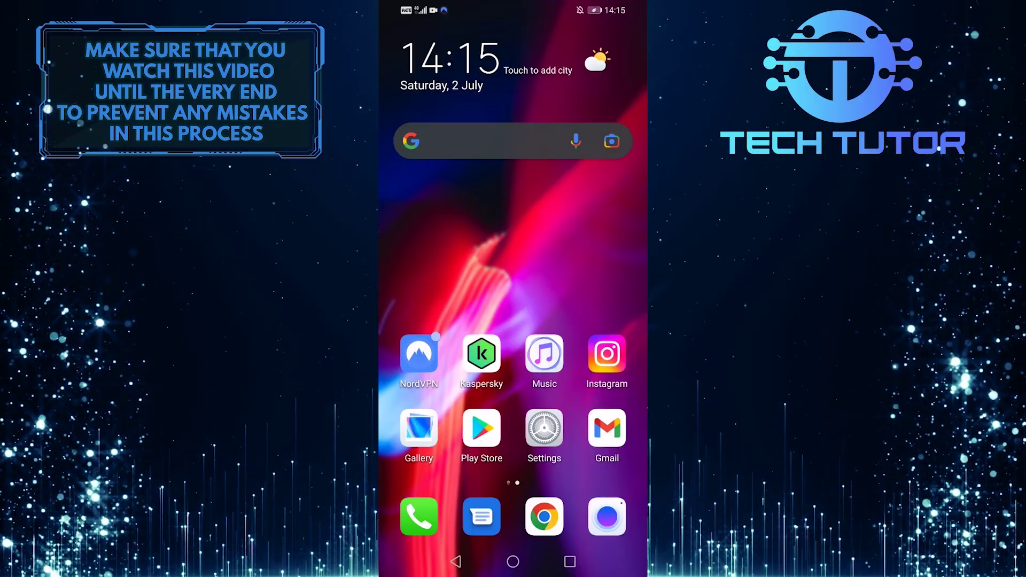
# Step: Search the Play Store for 'instagram' and update the Instagram app
pyautogui.click(482, 429)
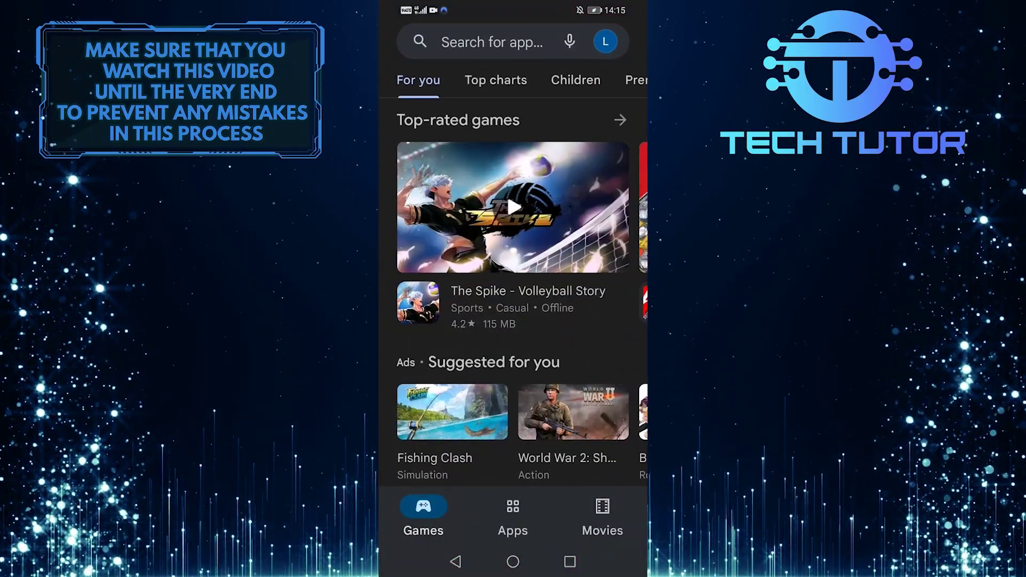
pyautogui.click(528, 45)
pyautogui.write('ins')
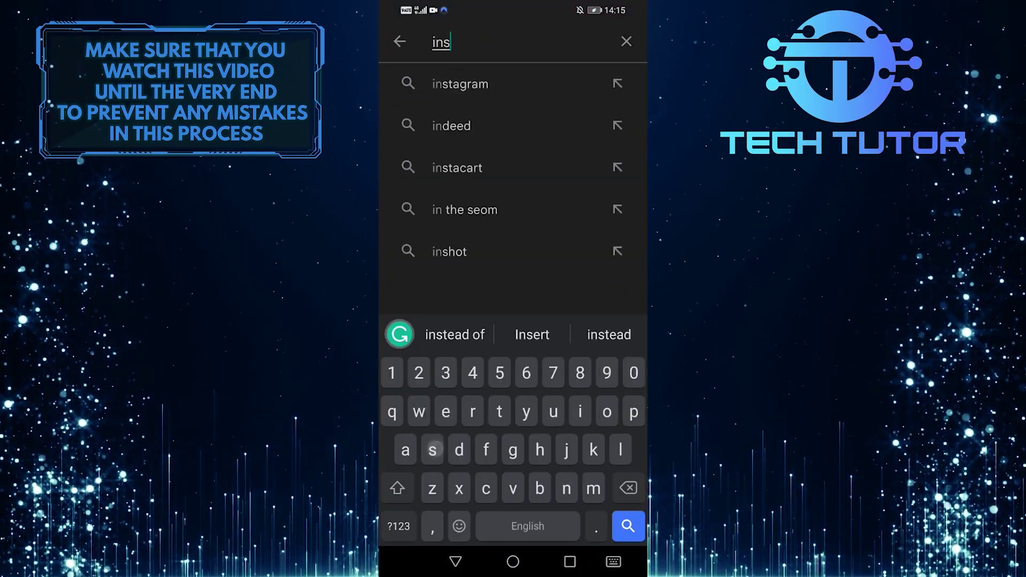
pyautogui.write('tagram')
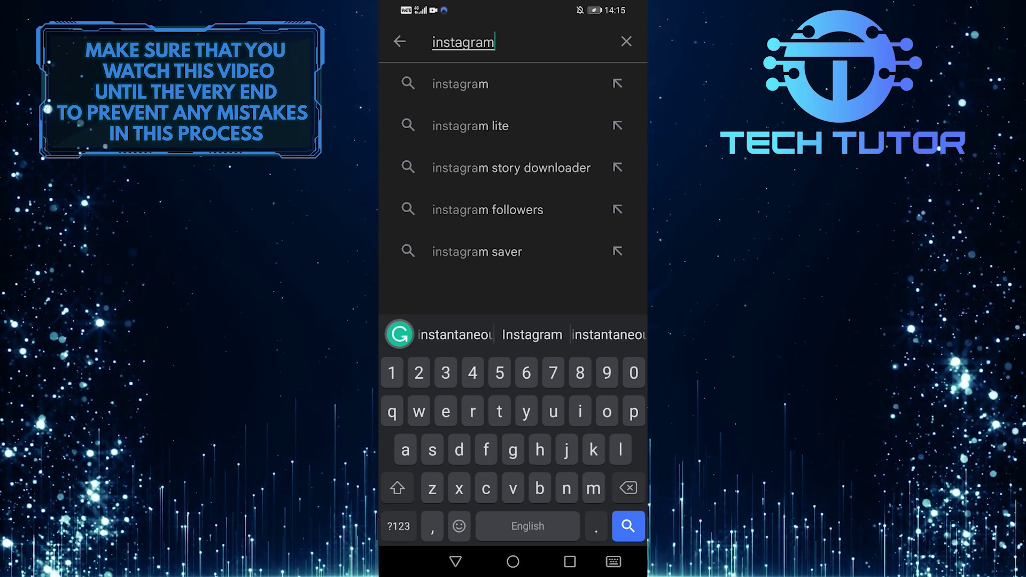
pyautogui.press('Return')
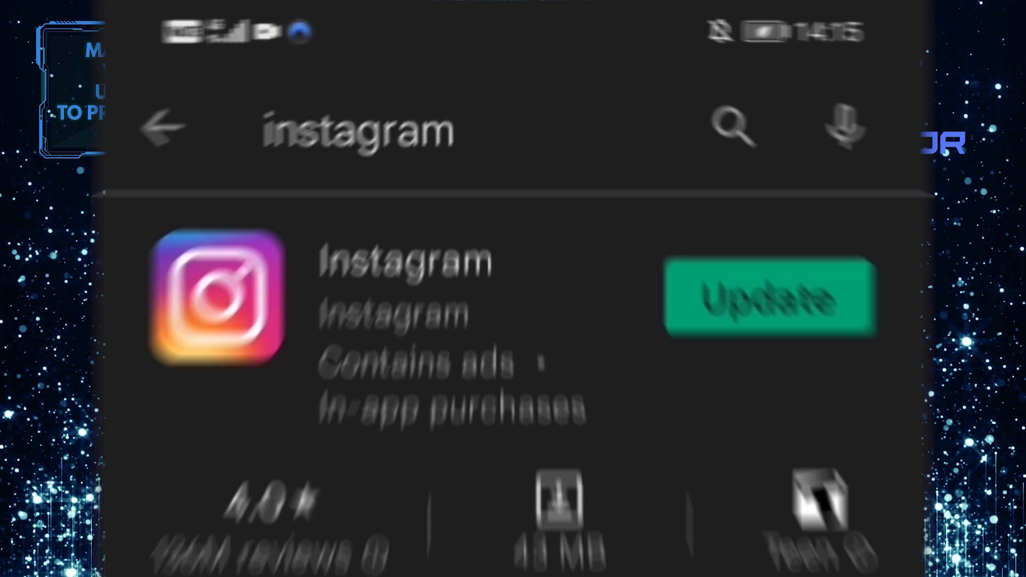
pyautogui.click(834, 372)
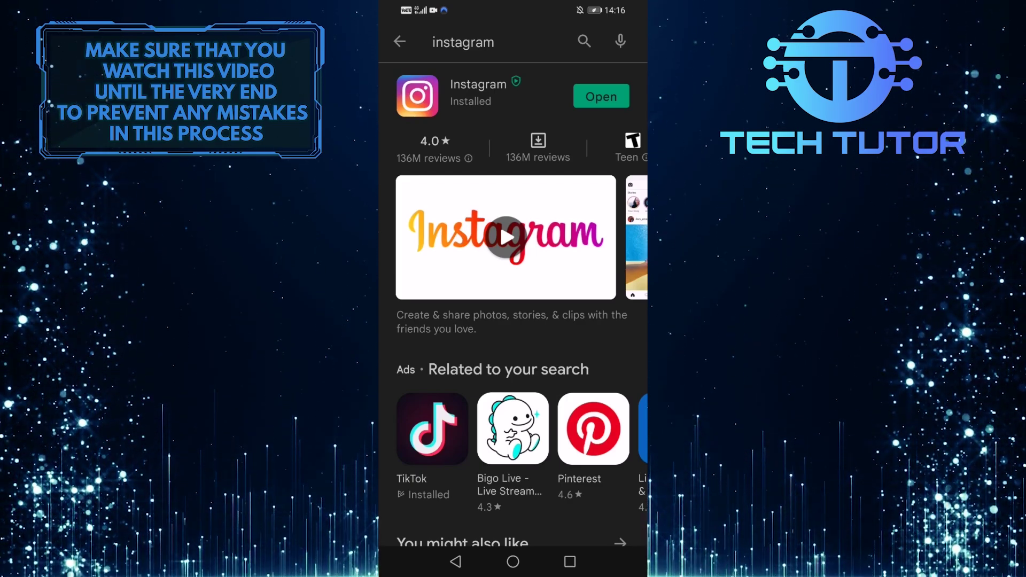
# Step: Find Instagram in Settings' installed apps and open its app info
pyautogui.click(512, 561)
pyautogui.click(541, 417)
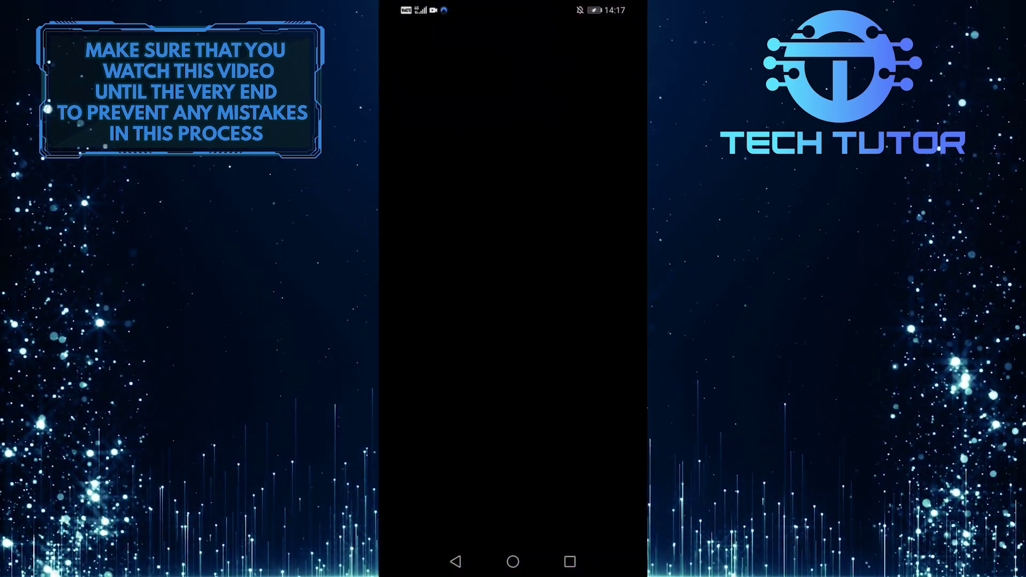
pyautogui.moveTo(504, 504); pyautogui.dragTo(553, 315)
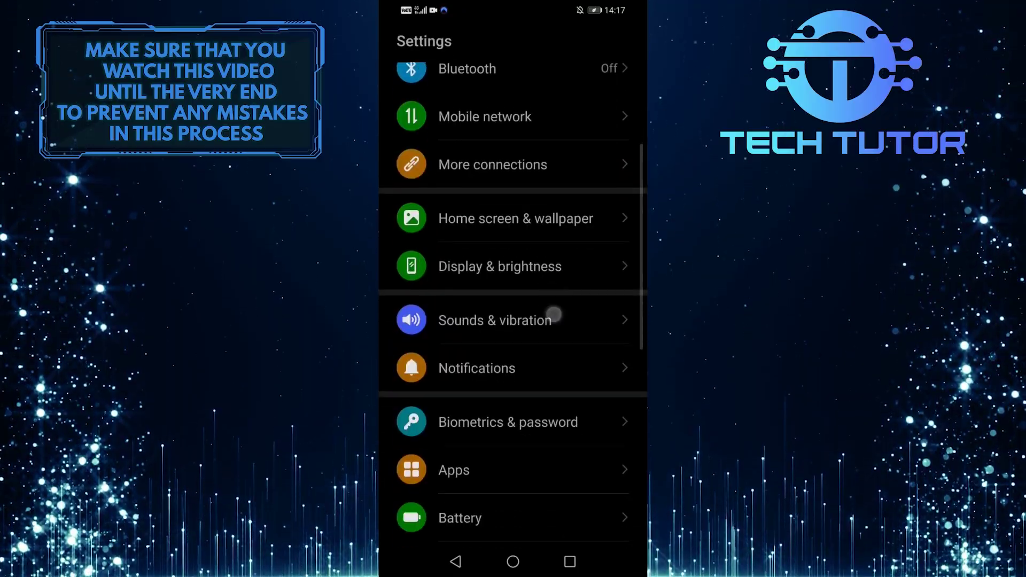
pyautogui.scroll(-3, 553, 315)
pyautogui.click(461, 294)
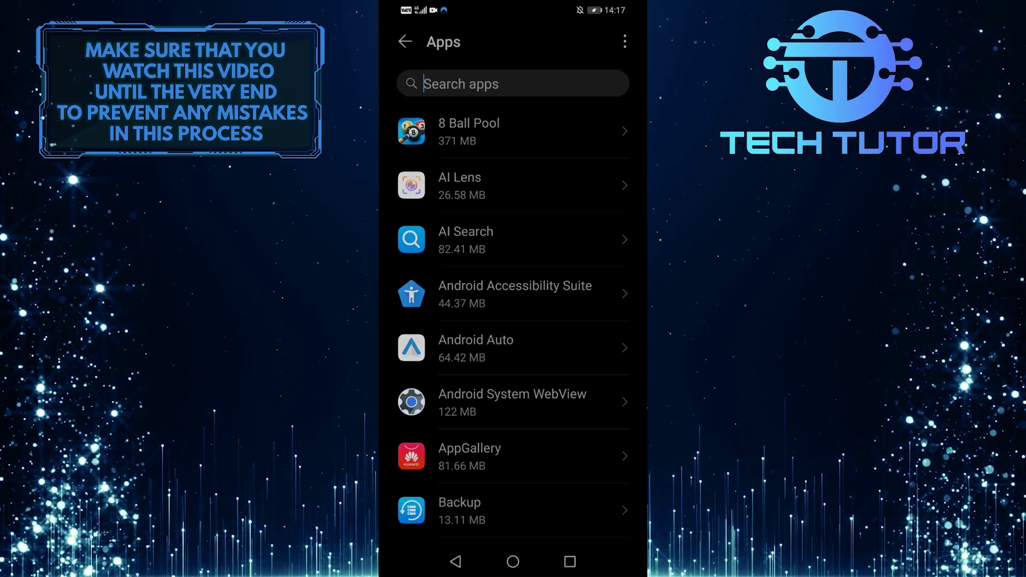
pyautogui.click(513, 84)
pyautogui.write('insta')
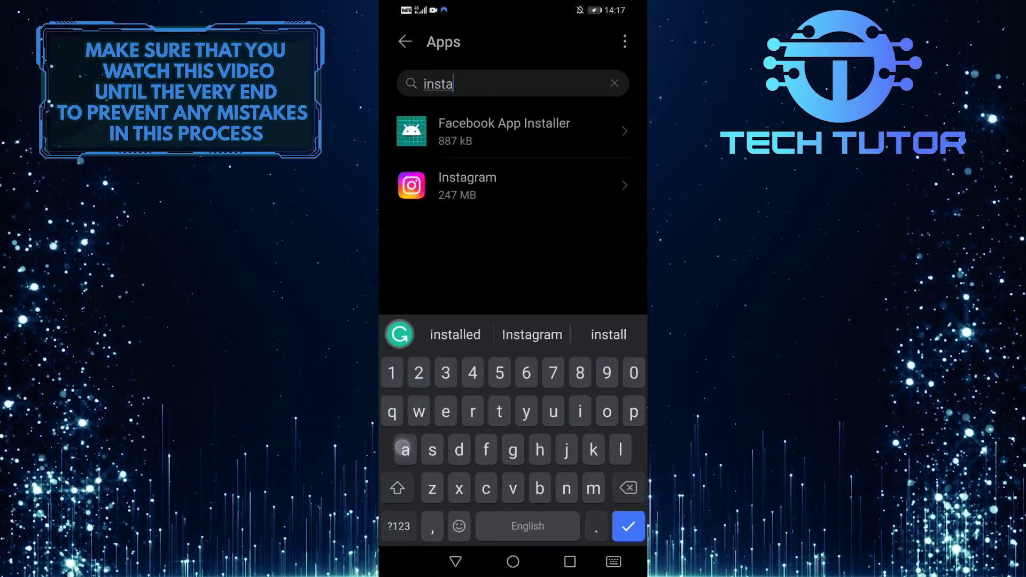
pyautogui.write('gram')
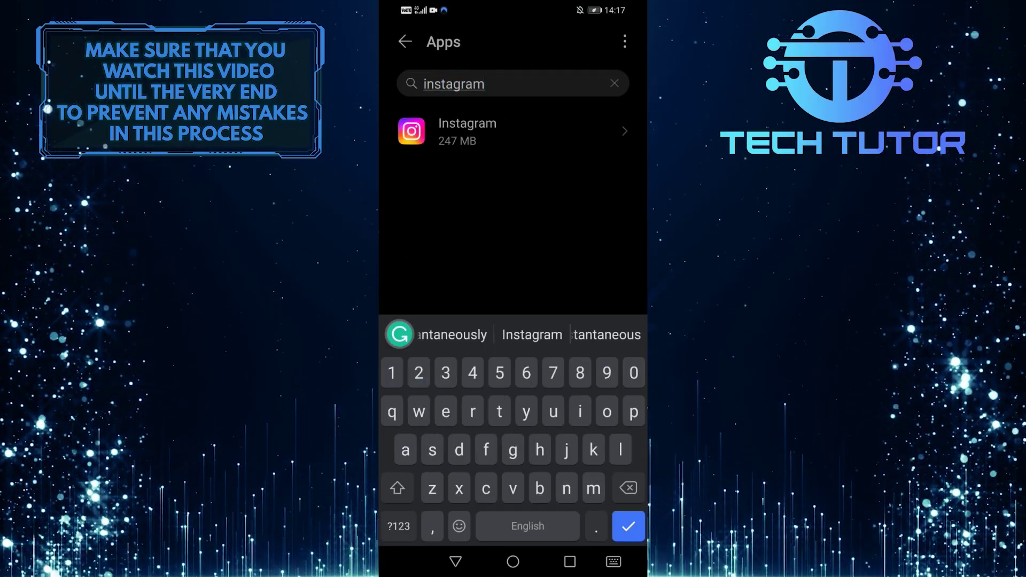
pyautogui.click(514, 132)
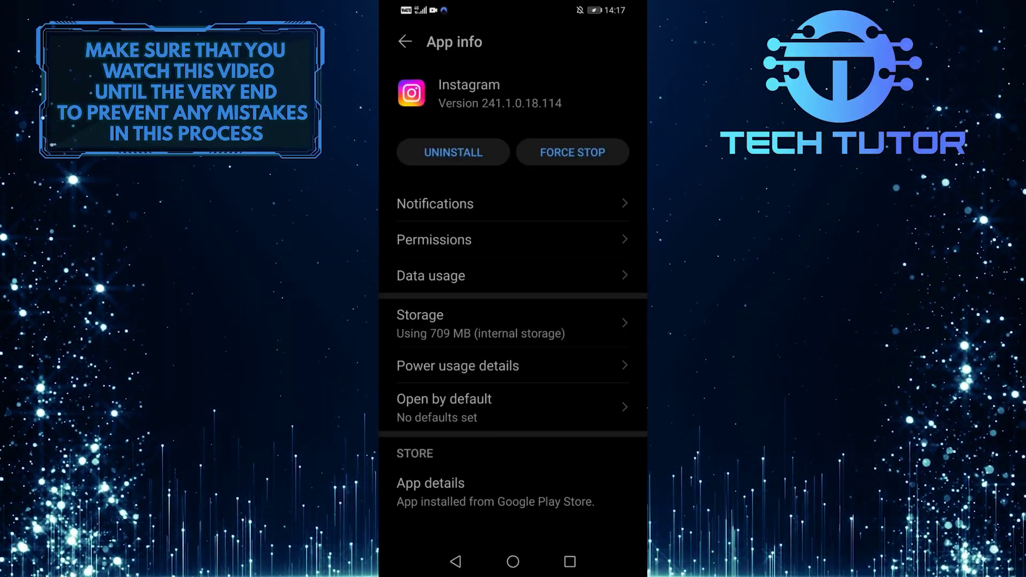
# Step: Clear all of Instagram's storage data, confirm it, and return home
pyautogui.click(513, 323)
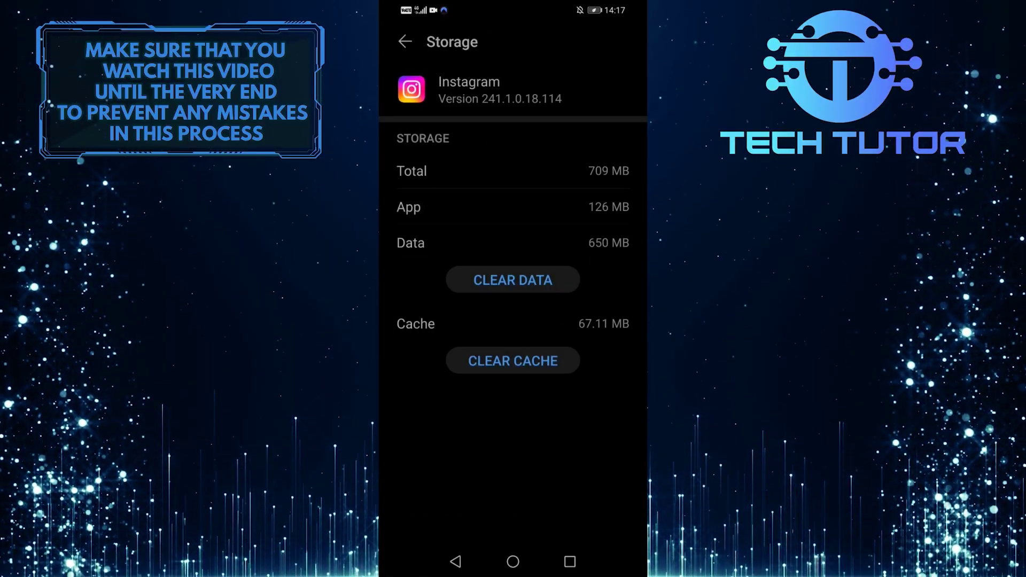
pyautogui.click(513, 280)
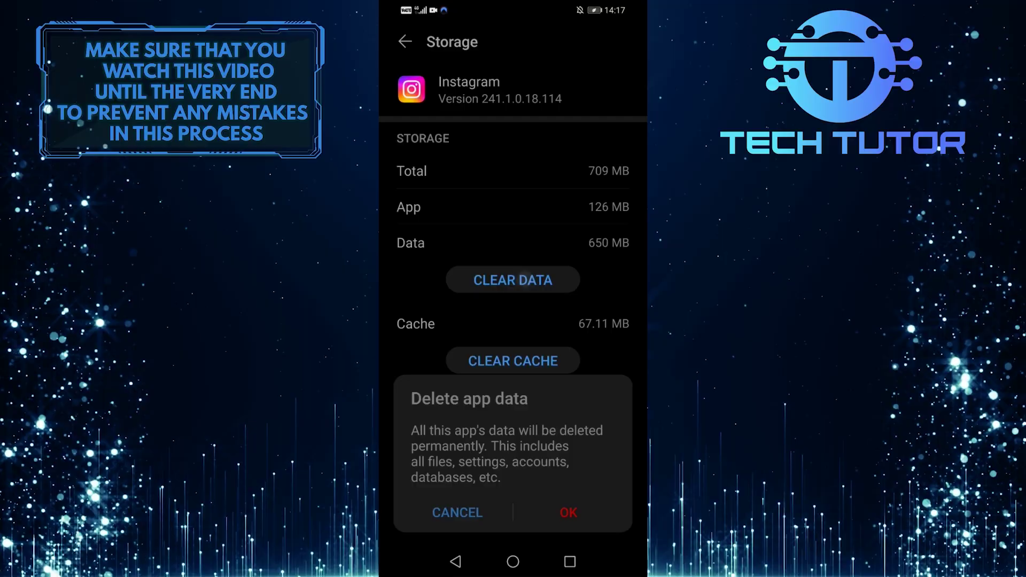
pyautogui.click(566, 514)
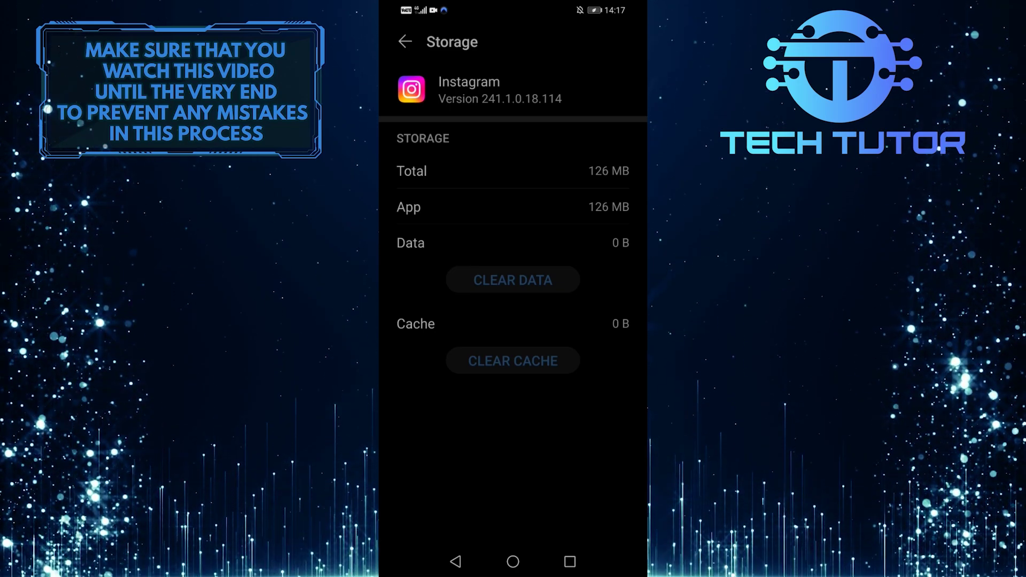
pyautogui.click(512, 562)
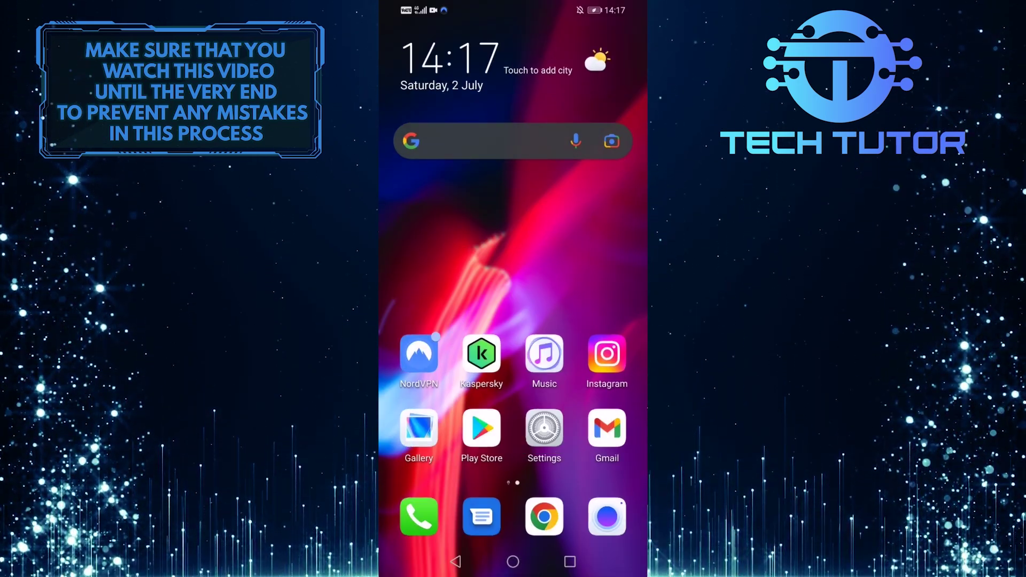
# Step: Uninstall and reinstall Instagram from its Play Store page, then clear recent apps
pyautogui.click(482, 428)
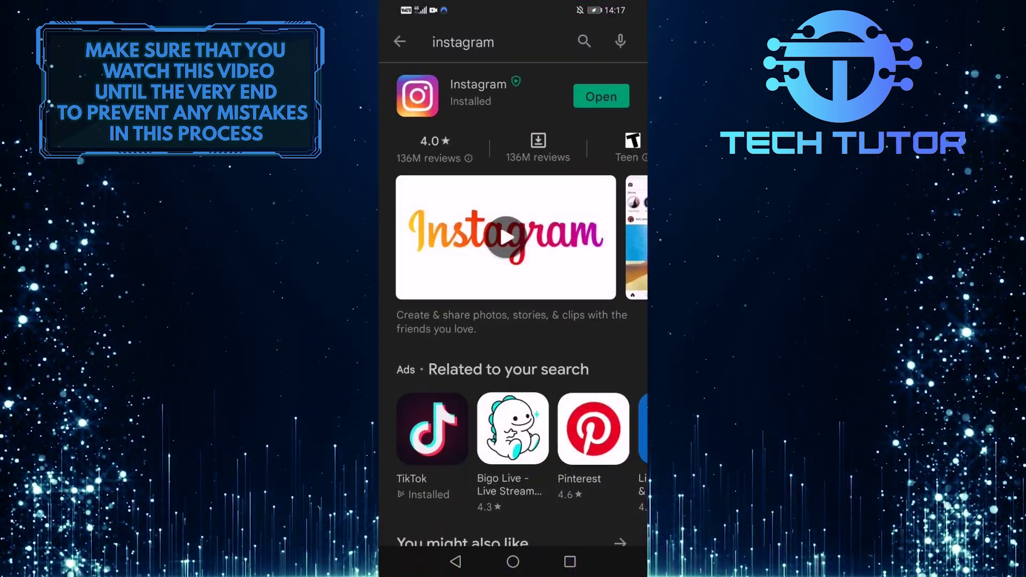
pyautogui.click(479, 93)
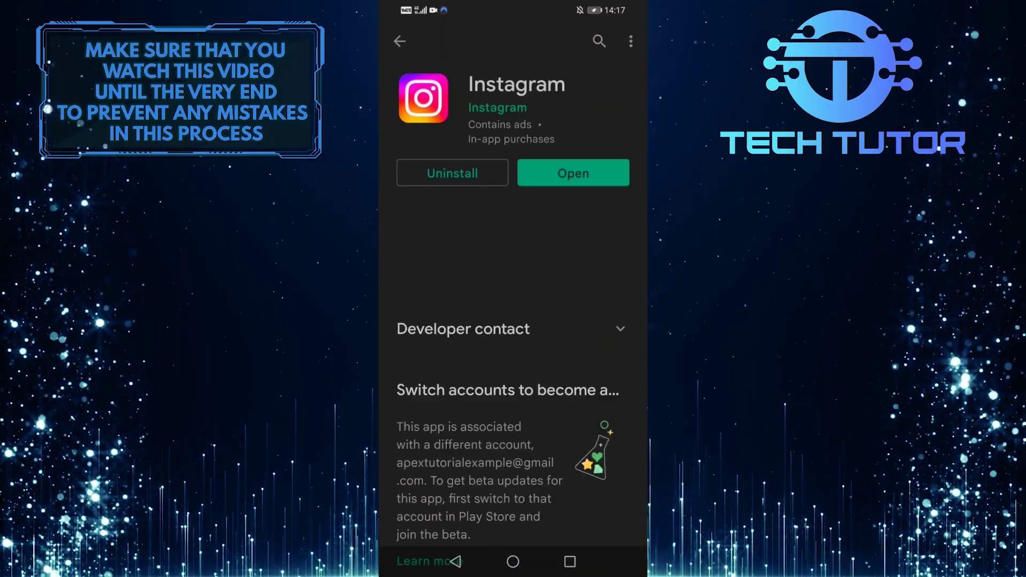
pyautogui.click(453, 173)
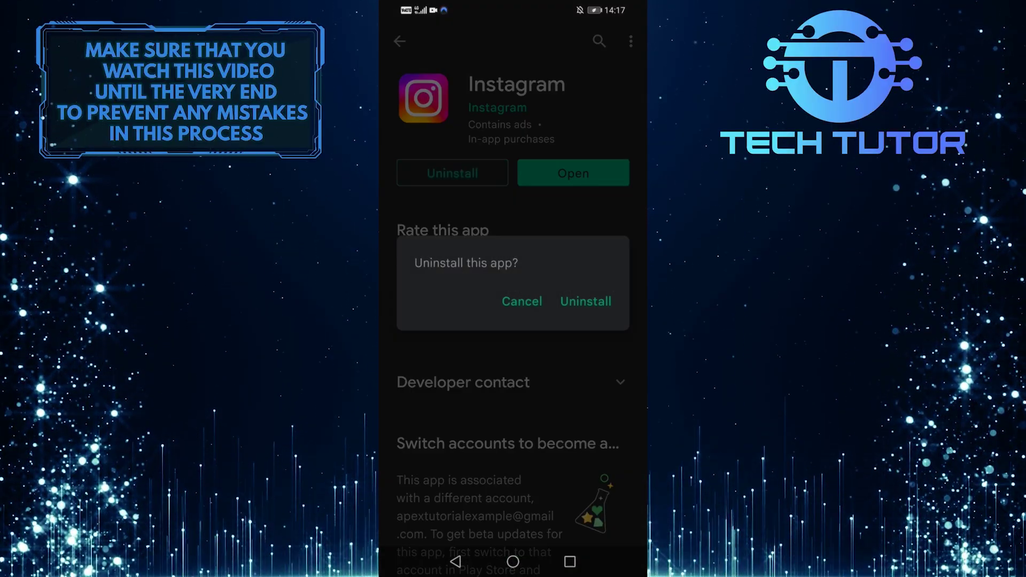
pyautogui.click(585, 301)
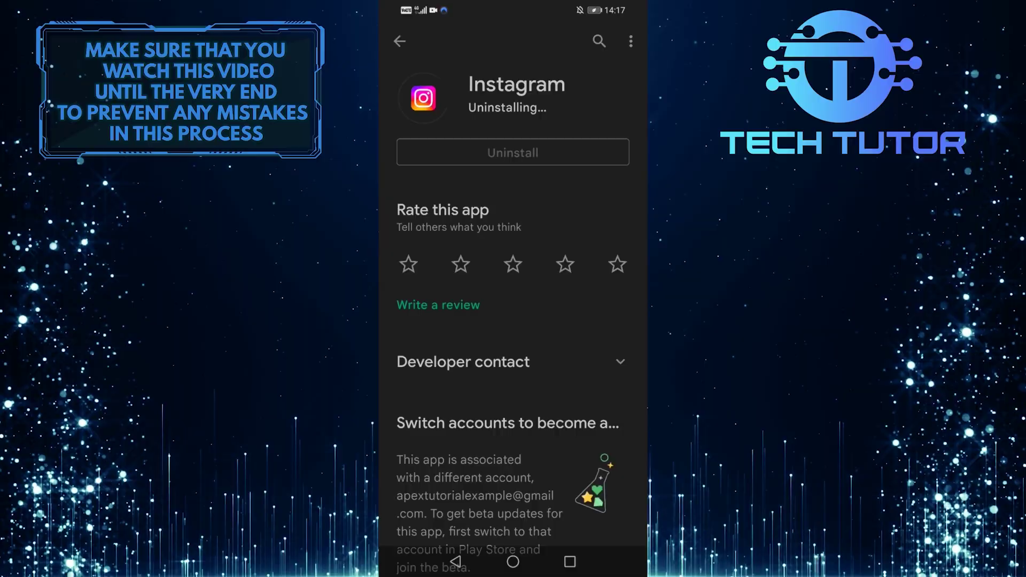
pyautogui.click(512, 173)
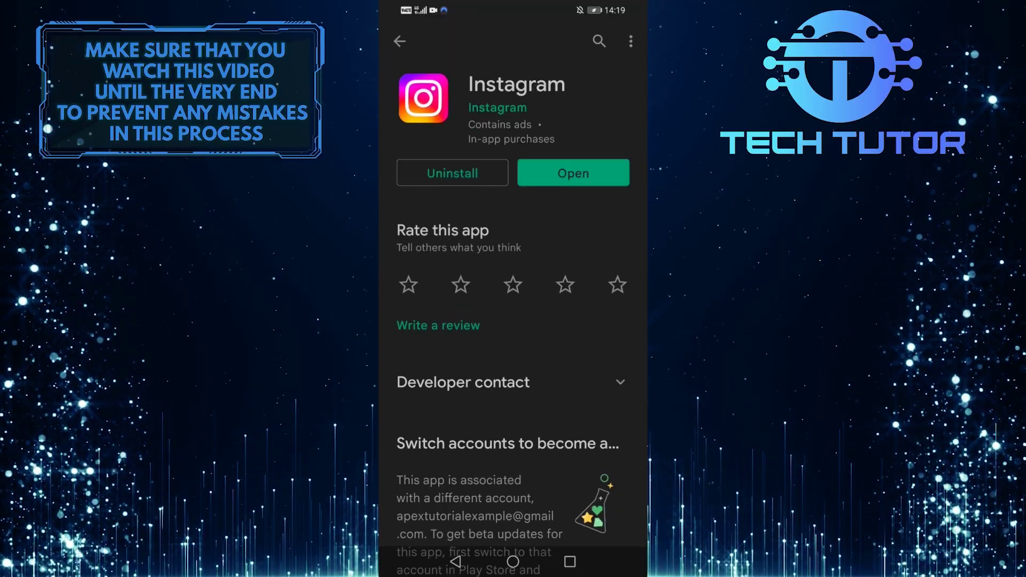
pyautogui.click(569, 562)
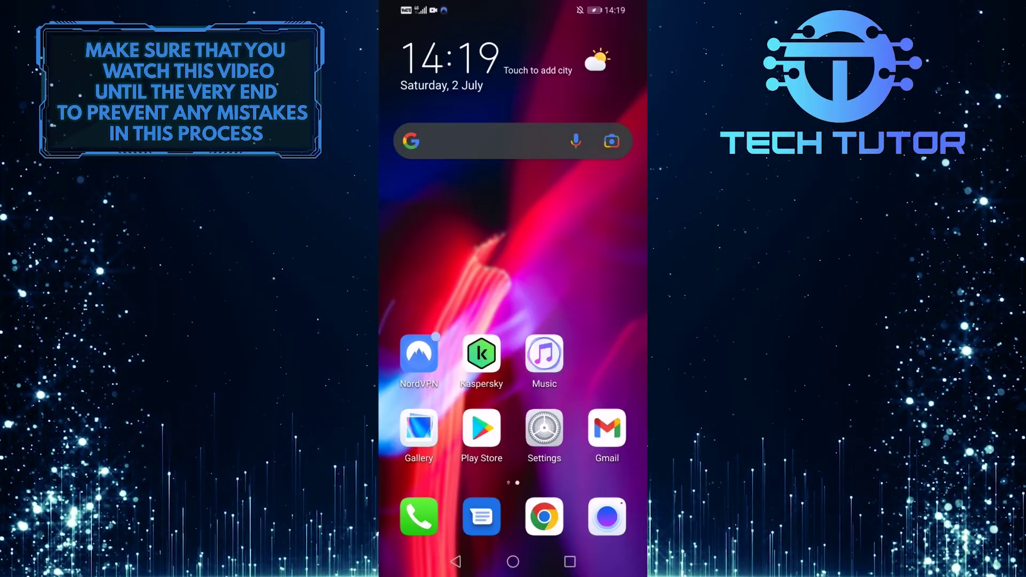
# Step: Turn off Dark mode under Display & brightness, then return home
pyautogui.click(544, 429)
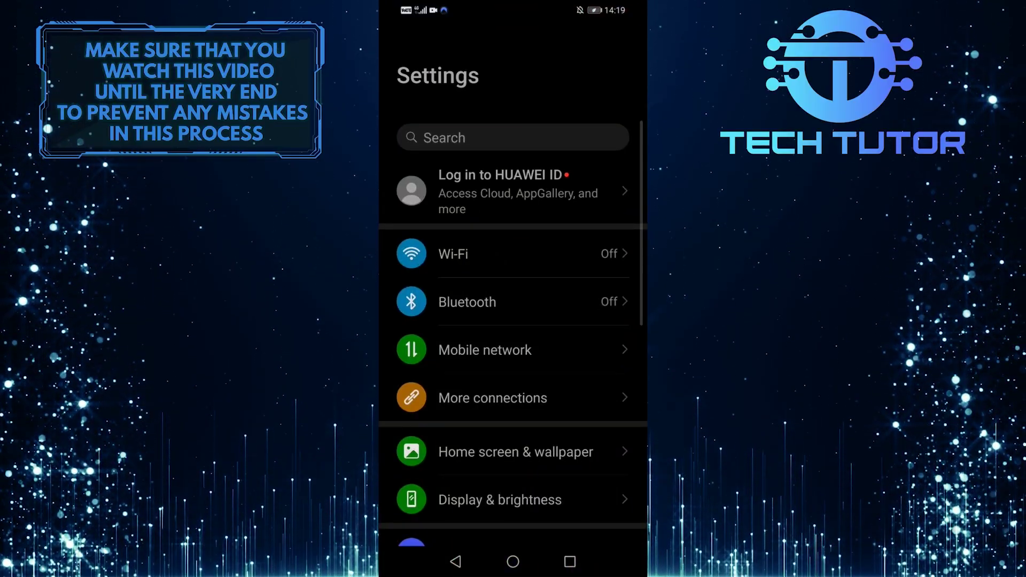
pyautogui.click(500, 500)
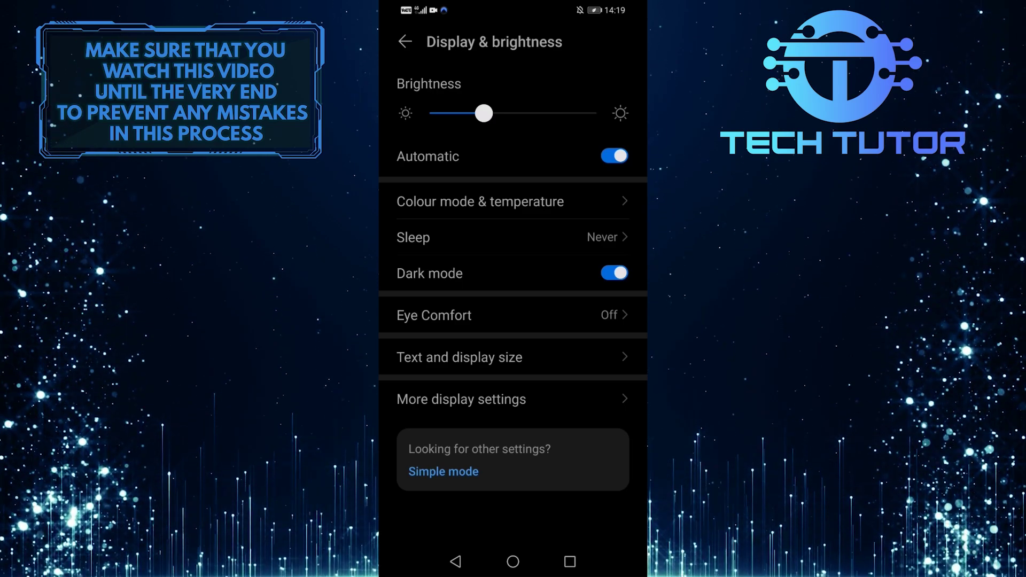
pyautogui.click(614, 274)
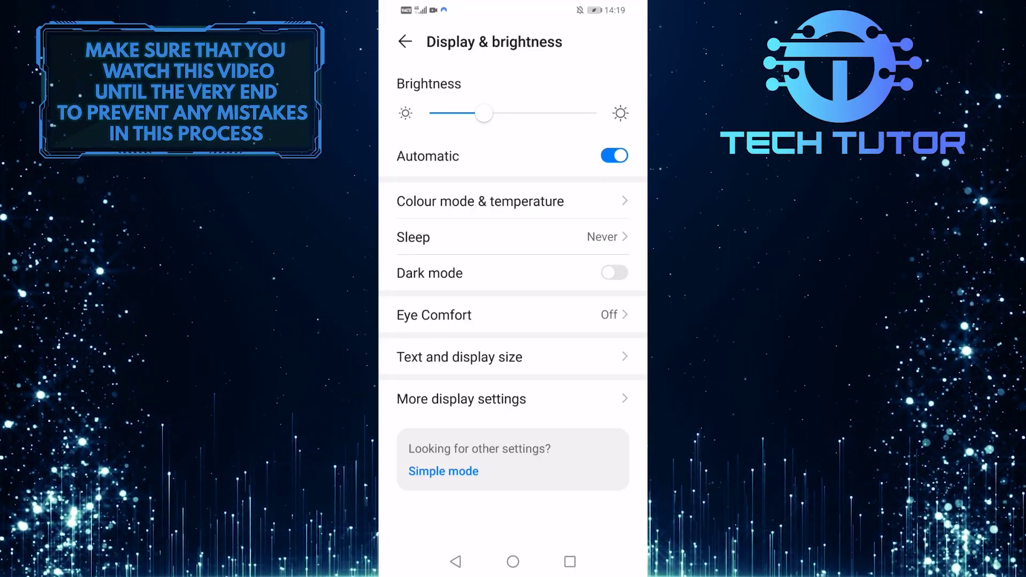
pyautogui.click(513, 561)
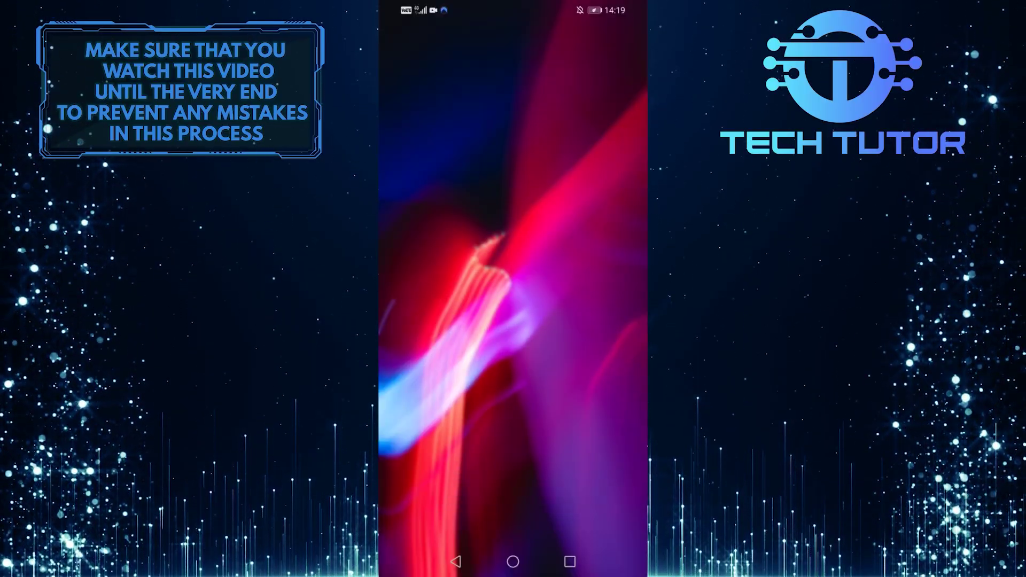
# Step: Reopen Instagram from the earlier Play Store search, uninstall it, and go home
pyautogui.click(482, 426)
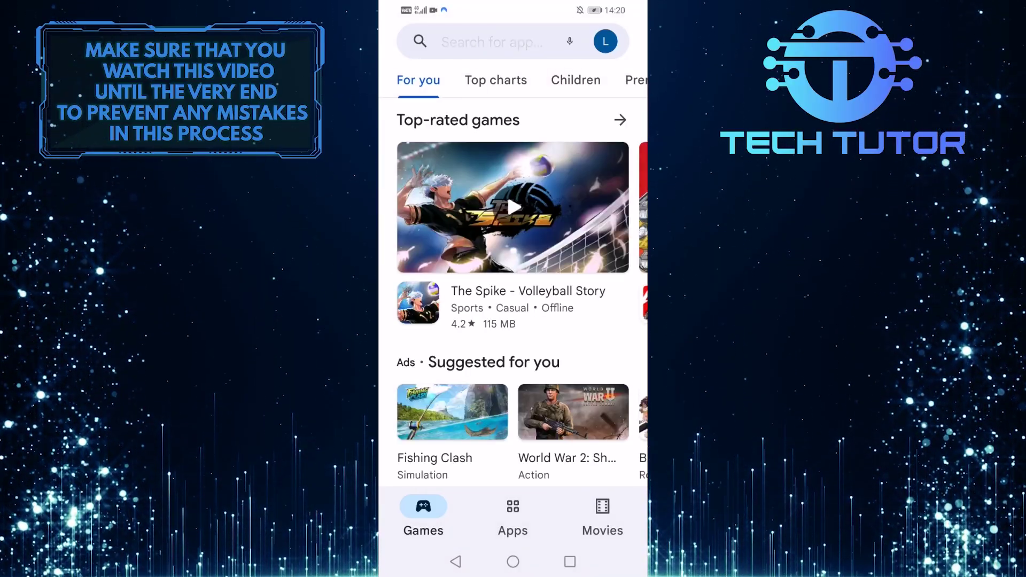
pyautogui.click(513, 40)
pyautogui.click(460, 83)
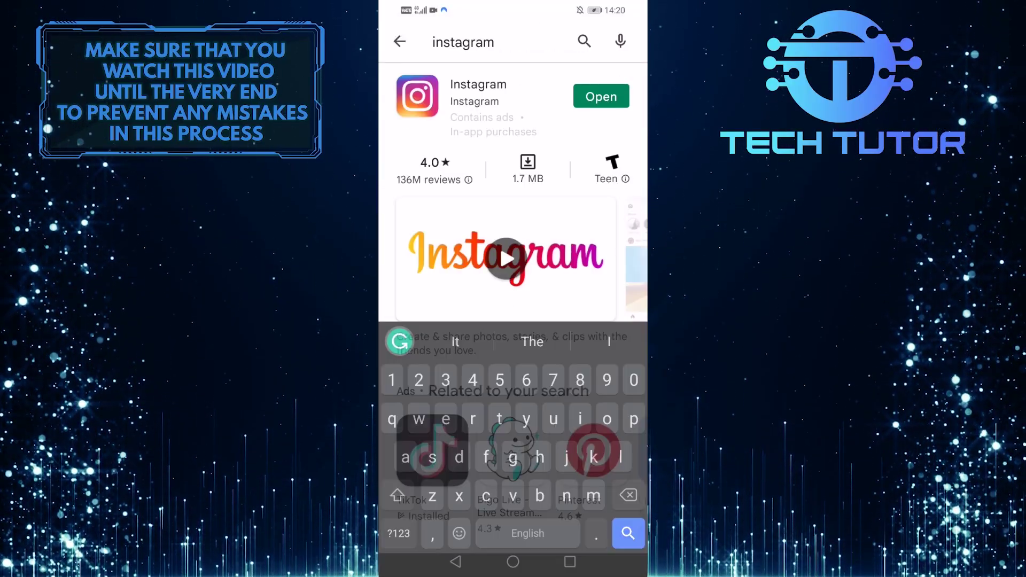
pyautogui.click(455, 95)
pyautogui.click(453, 173)
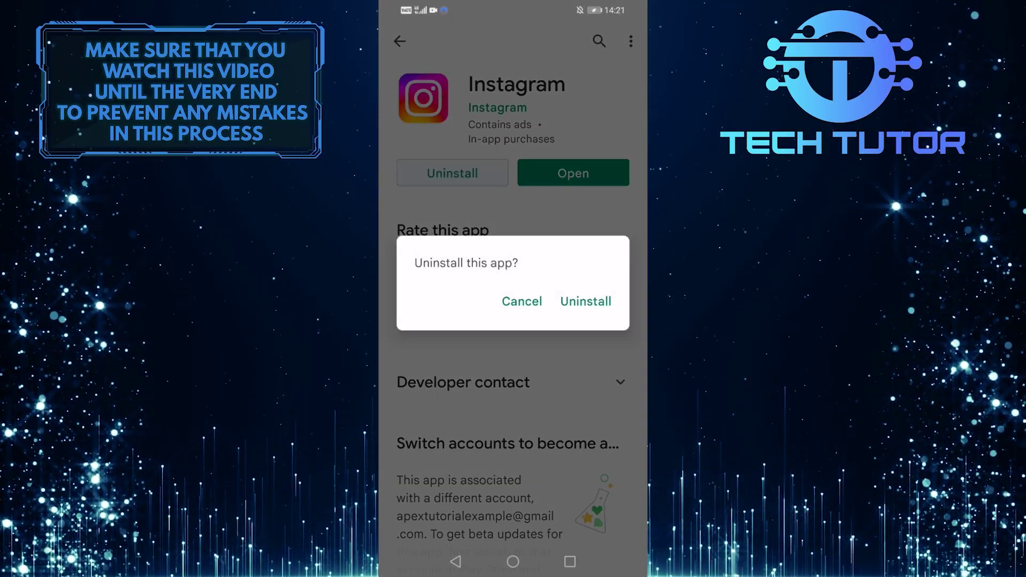
pyautogui.click(586, 301)
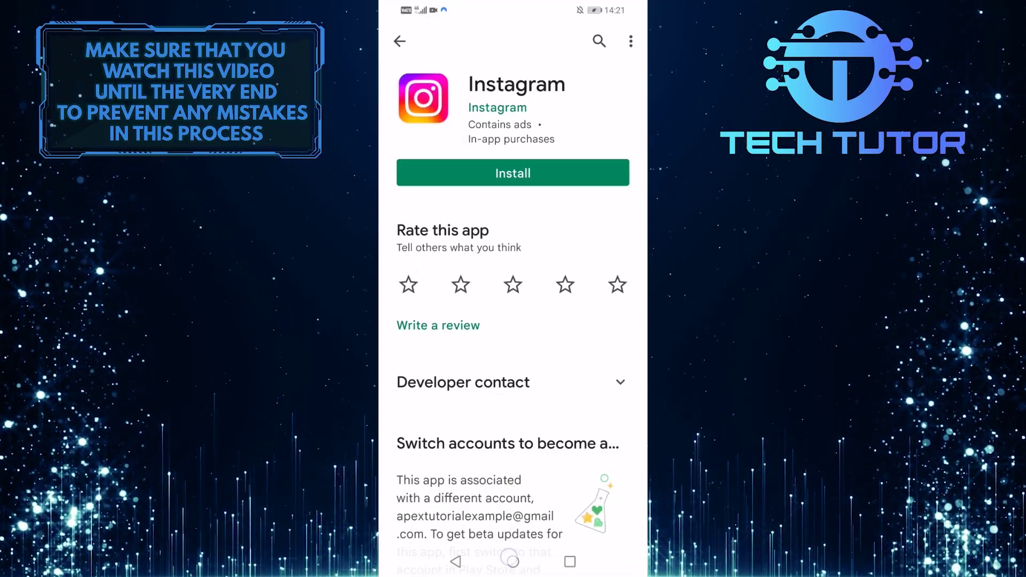
pyautogui.click(513, 561)
# Step: Search Chrome for 'Instagram download apk' and open Uptodown's 236.0.0.20.109 version page
pyautogui.click(544, 517)
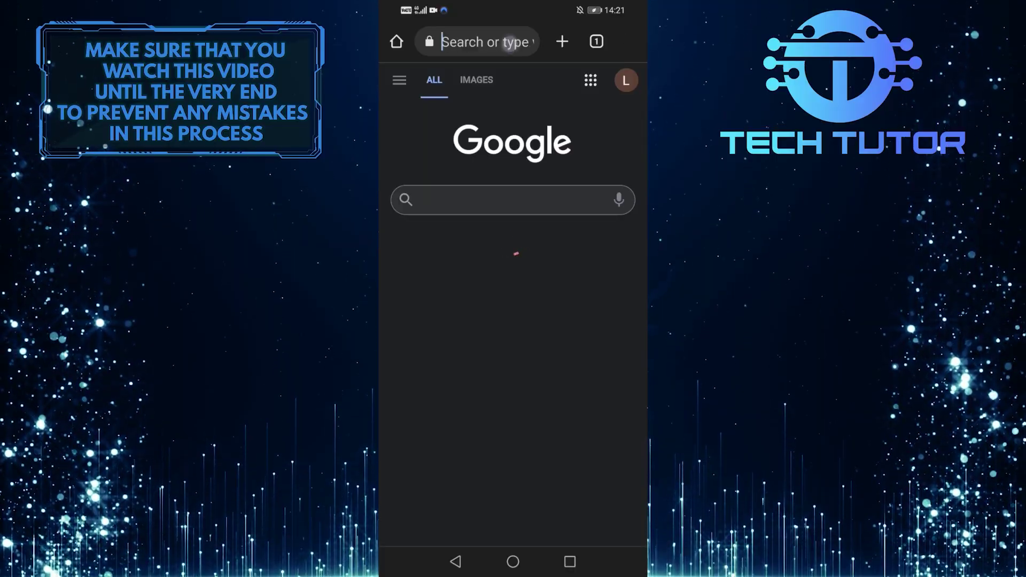
pyautogui.click(487, 42)
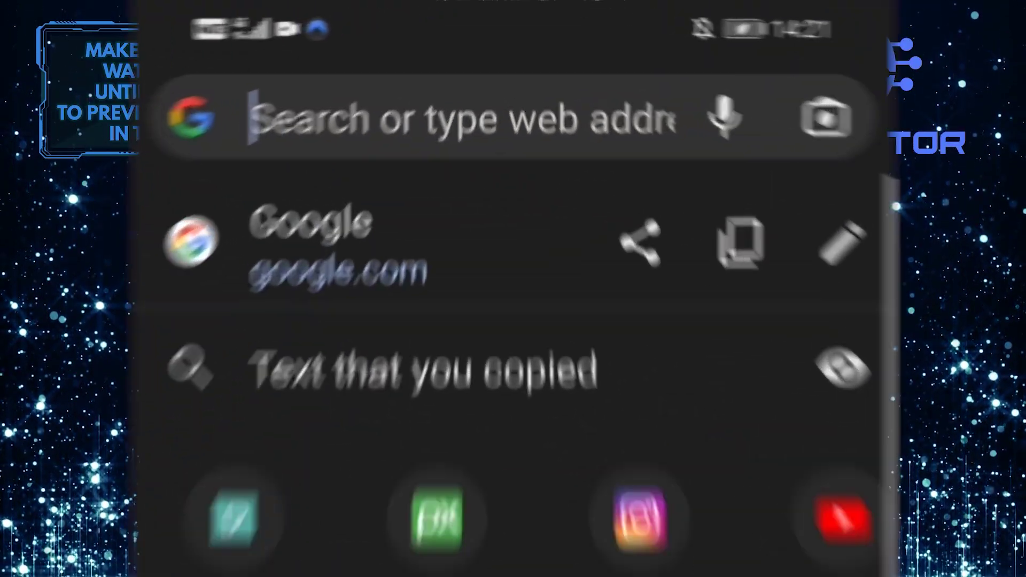
pyautogui.write('Instagram download apk')
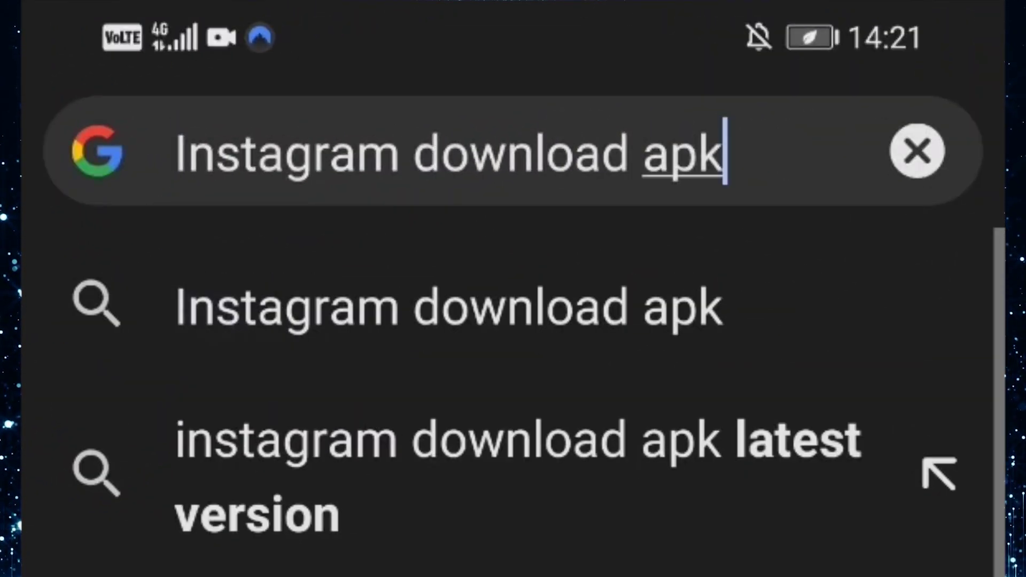
pyautogui.press('Return')
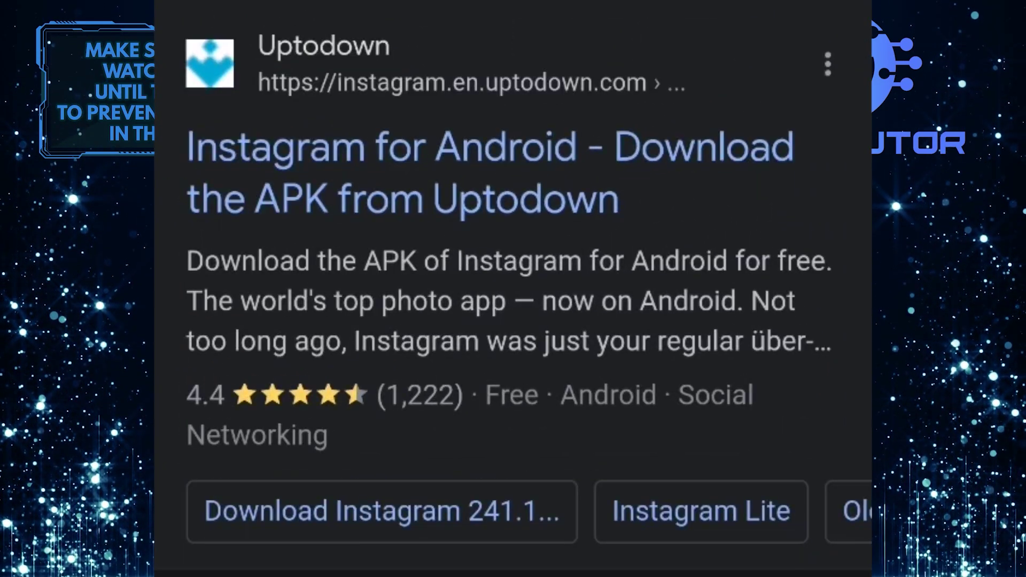
pyautogui.click(591, 172)
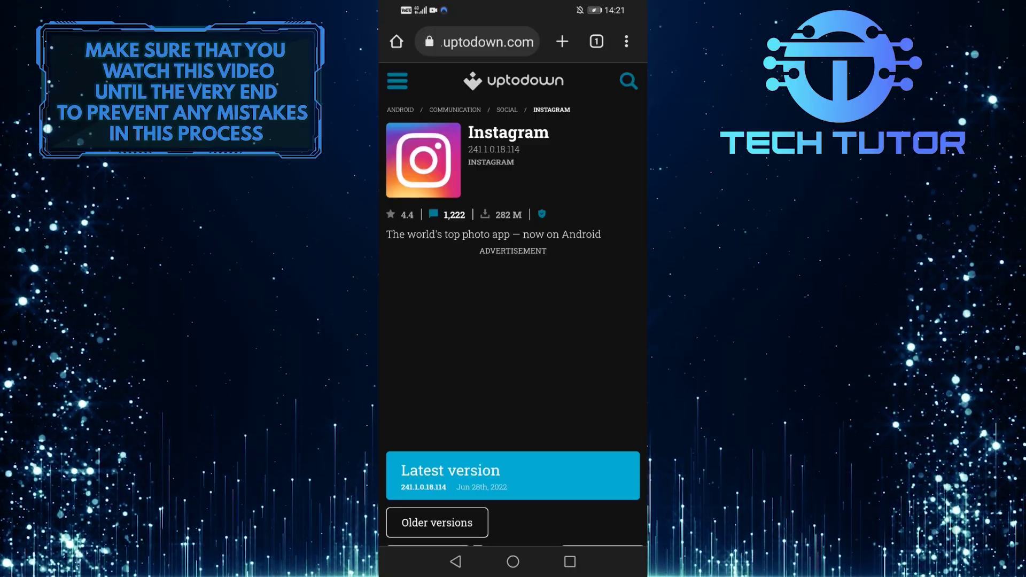
pyautogui.scroll(-4, 557, 458)
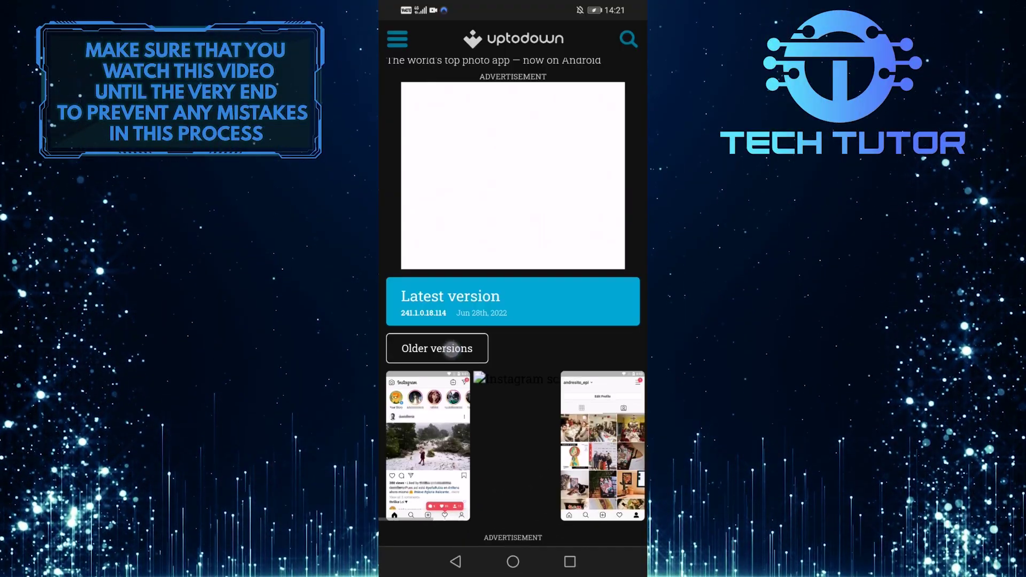
pyautogui.click(451, 350)
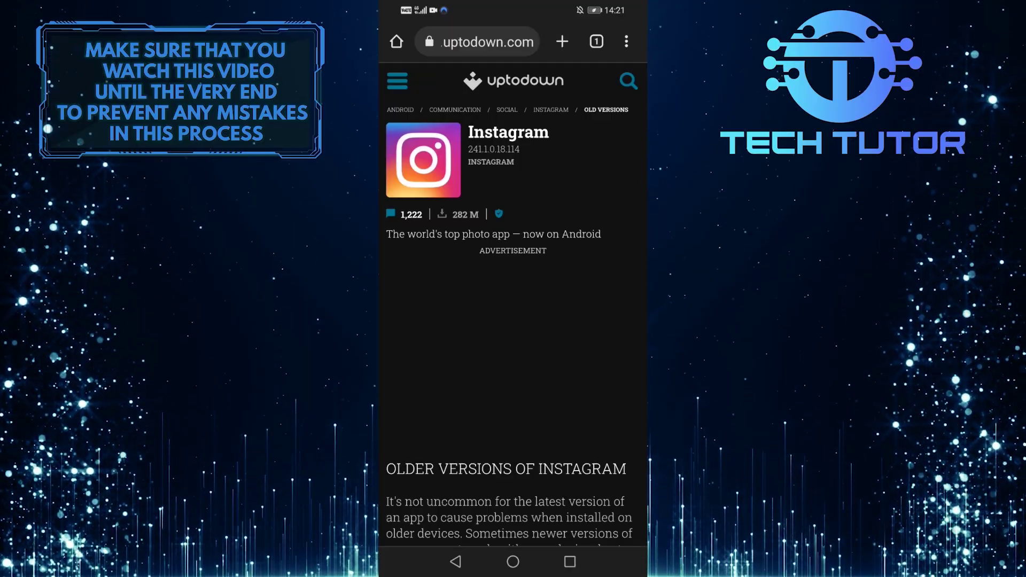
pyautogui.scroll(-3, 525, 484)
pyautogui.scroll(-5, 533, 401)
pyautogui.scroll(-5, 533, 401)
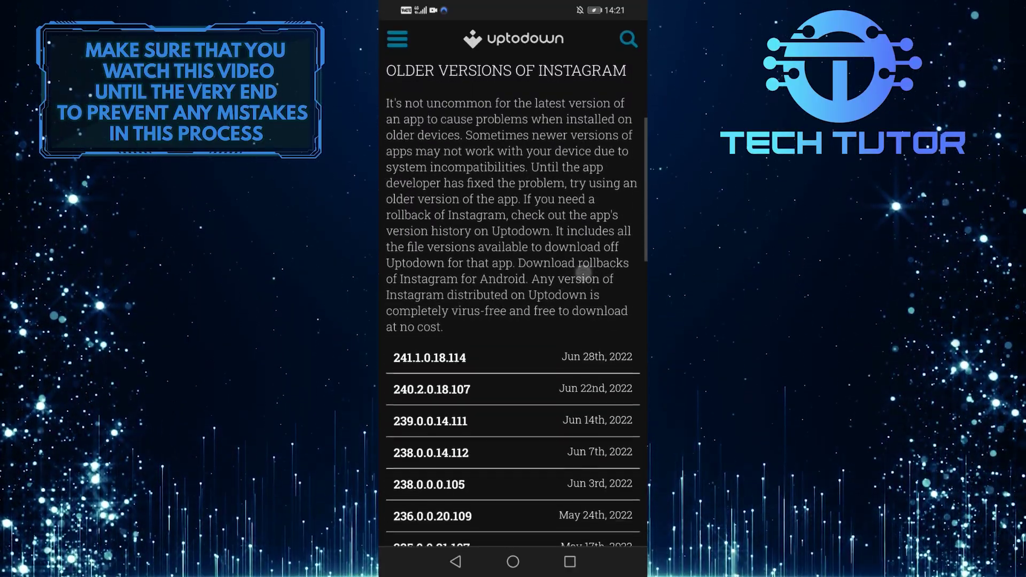
pyautogui.scroll(-2, 533, 360)
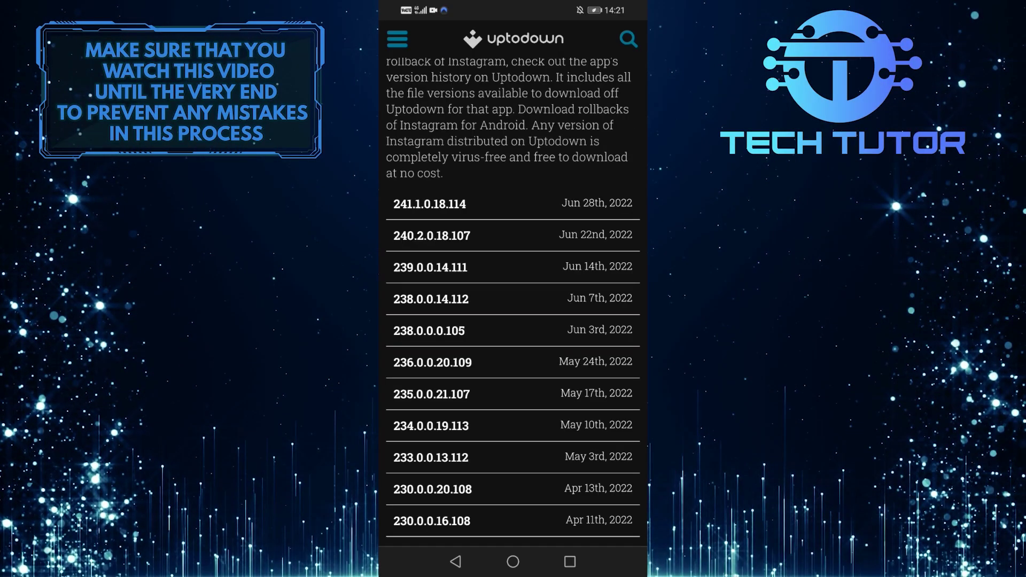
pyautogui.click(450, 366)
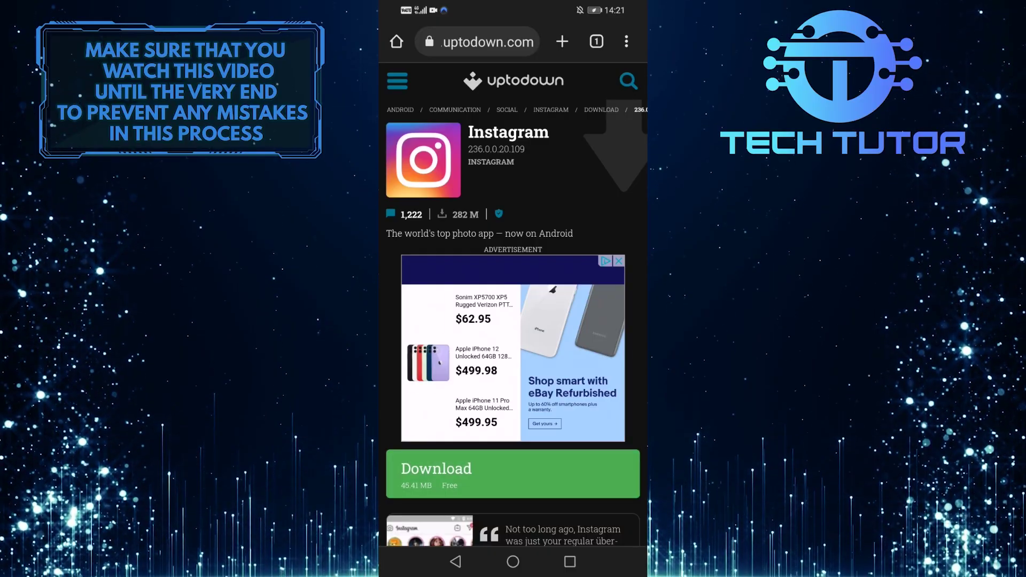
# Step: Download the 45.41 MB Instagram 236.0.0.20.109 APK, install it, and launch it
pyautogui.click(580, 340)
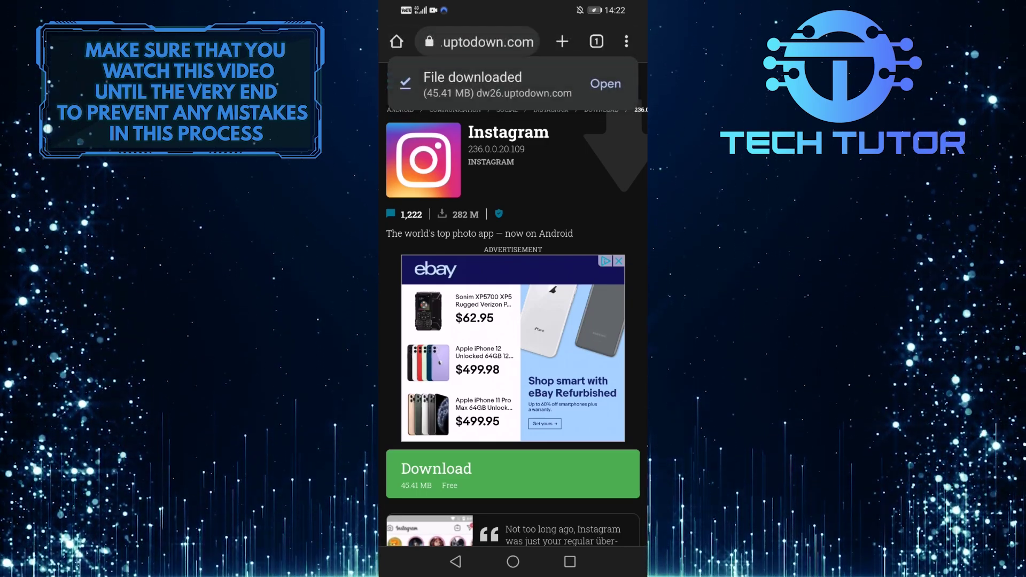
pyautogui.click(605, 84)
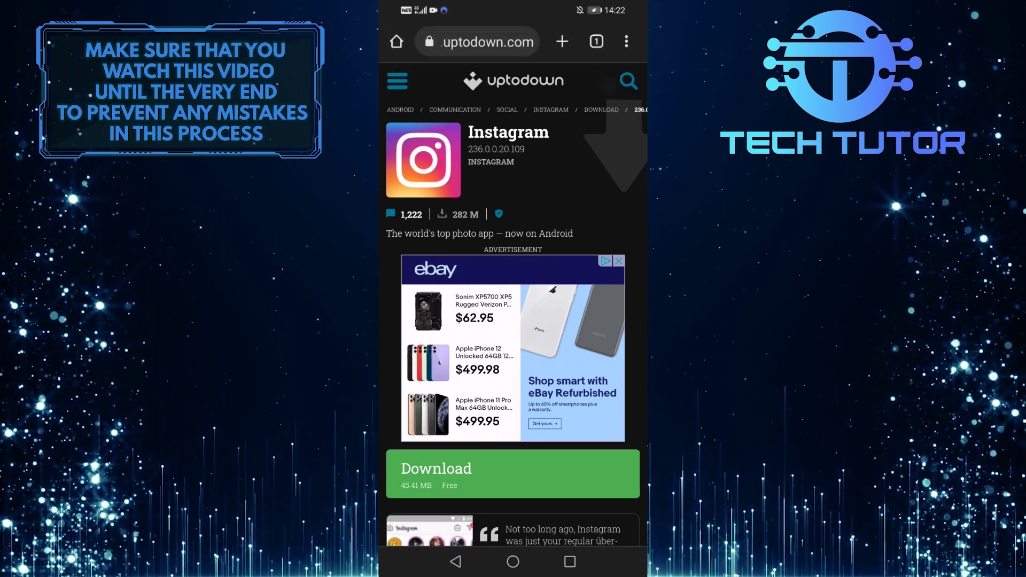
pyautogui.click(588, 339)
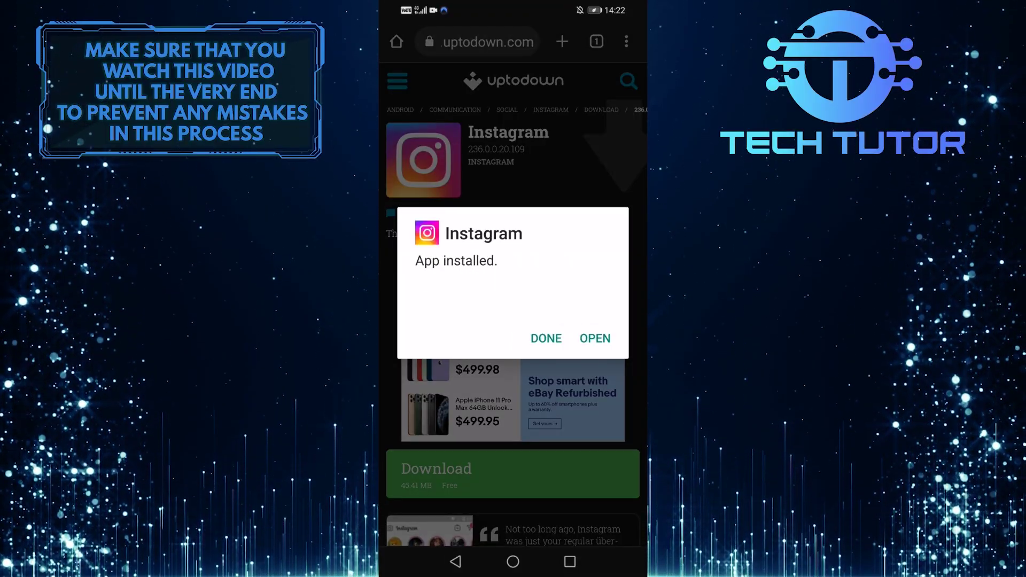
pyautogui.click(595, 338)
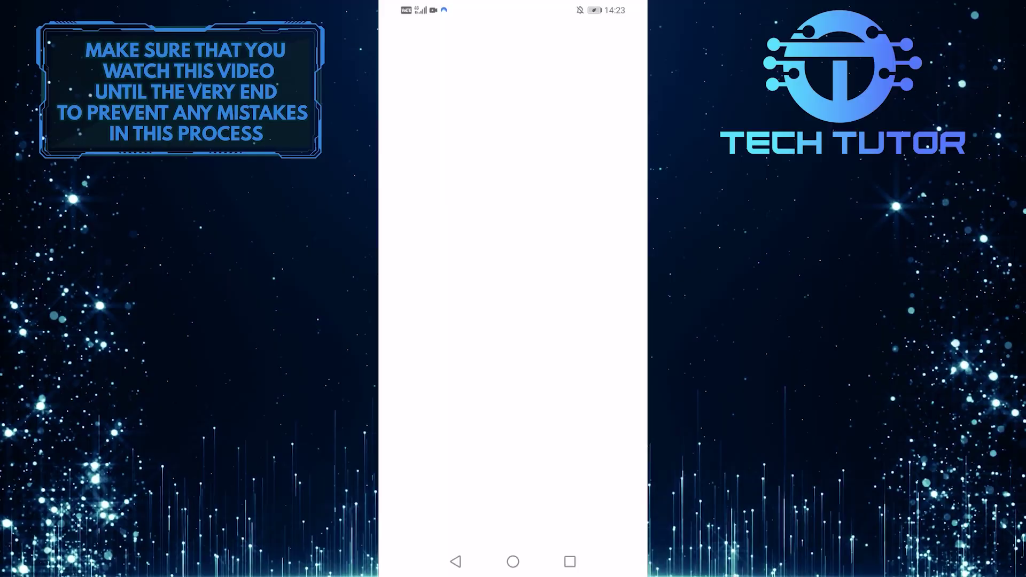